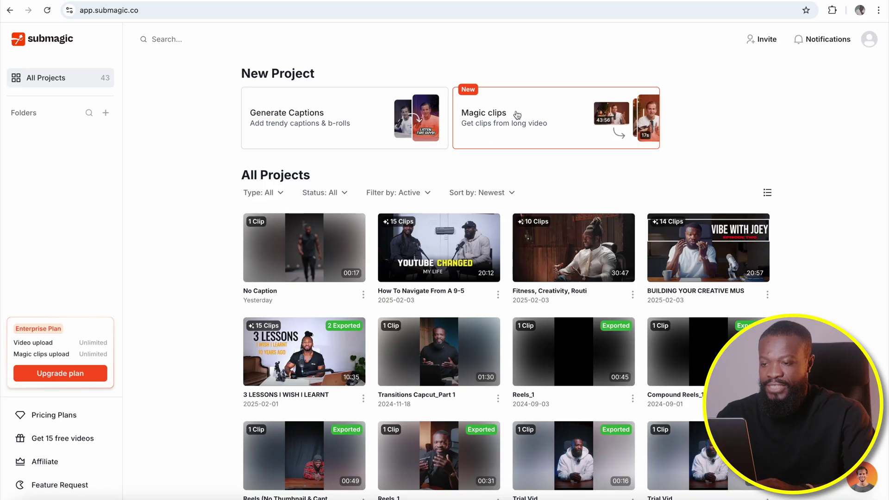
Step: Submit the 3 Lessons YouTube link as a Magic clips project, with English as the language
left_click(514, 118)
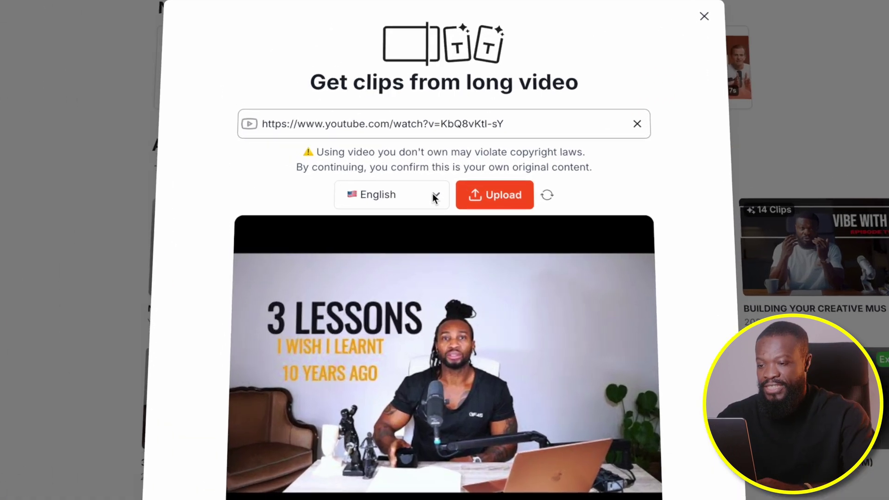
left_click(435, 210)
left_click(390, 193)
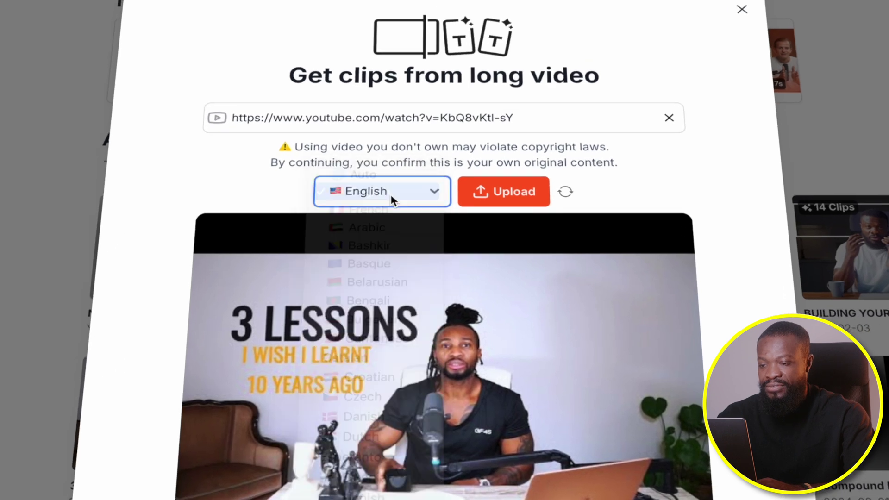
left_click(511, 199)
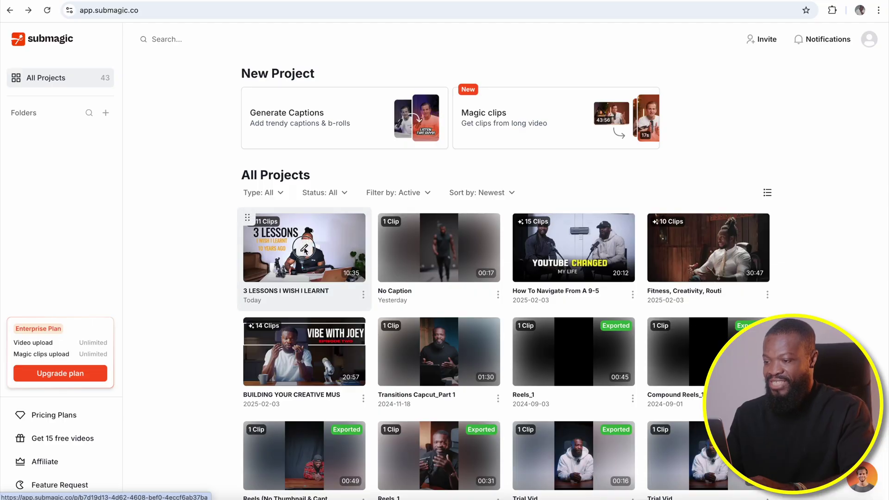
Step: Open the 3 LESSONS project, browse its 11 clips and pause the Compound Effect preview
left_click(304, 251)
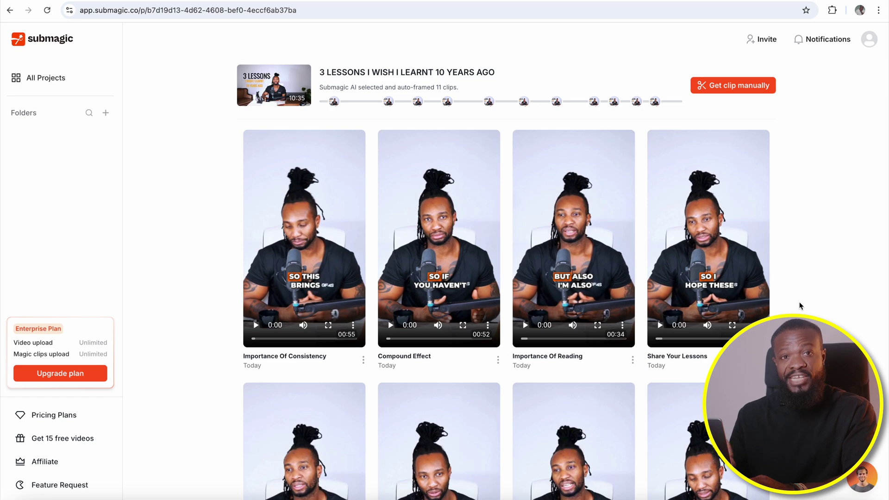
scroll(800, 307, "down", 8)
scroll(800, 306, "up", 8)
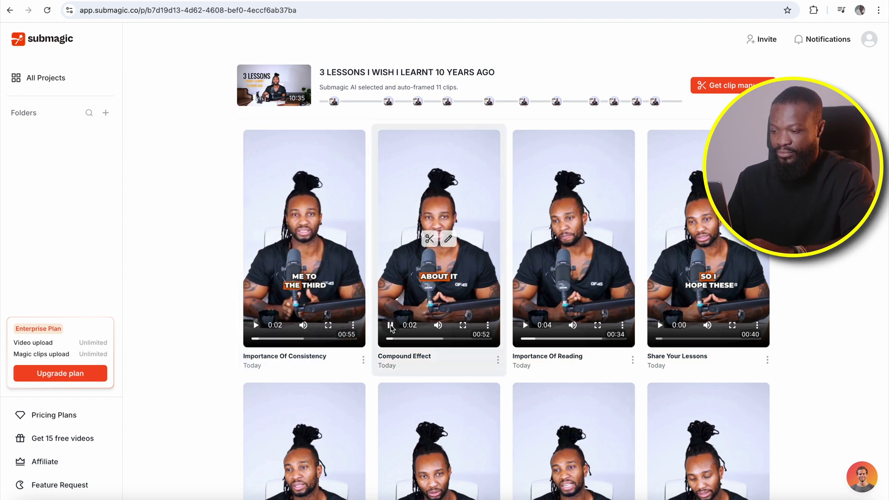
left_click(391, 328)
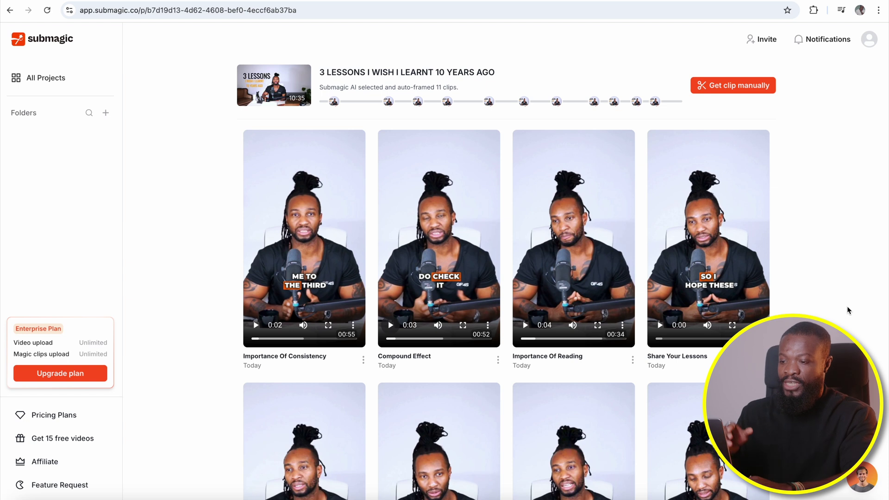
Step: Download the Compound Effect clip as an .mp4 from the player's more-options menu
mouse_move(467, 287)
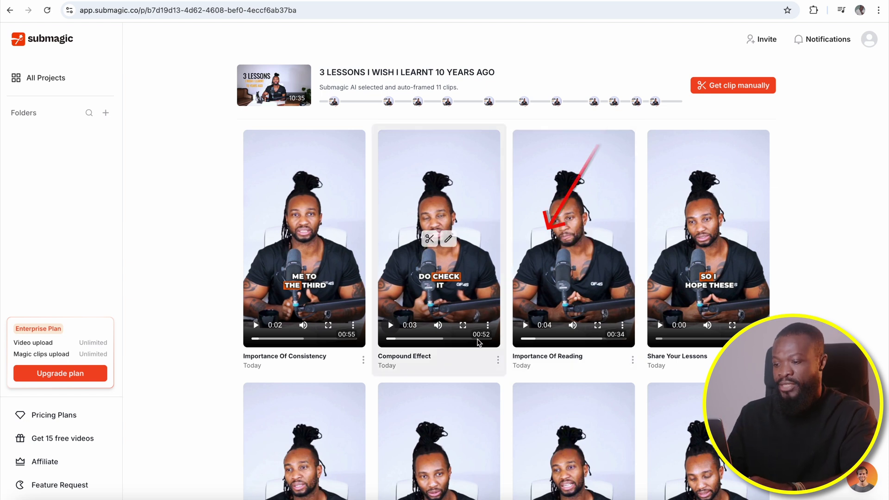
left_click(487, 327)
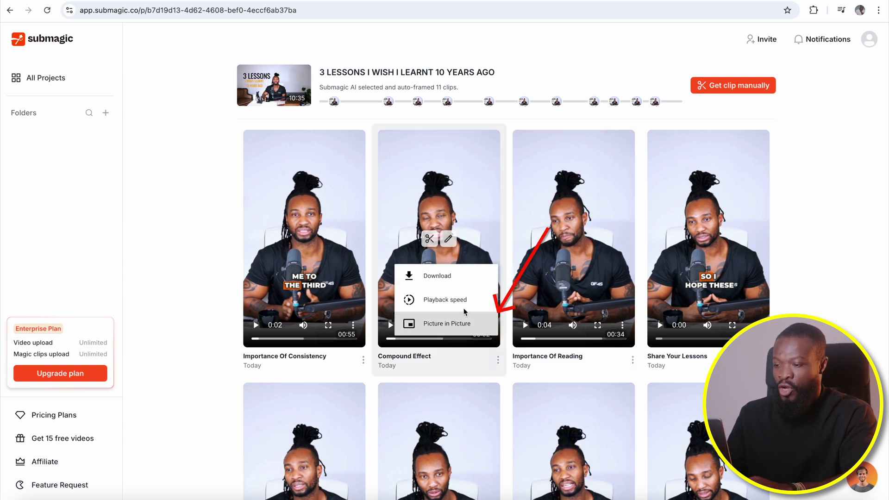
left_click(428, 276)
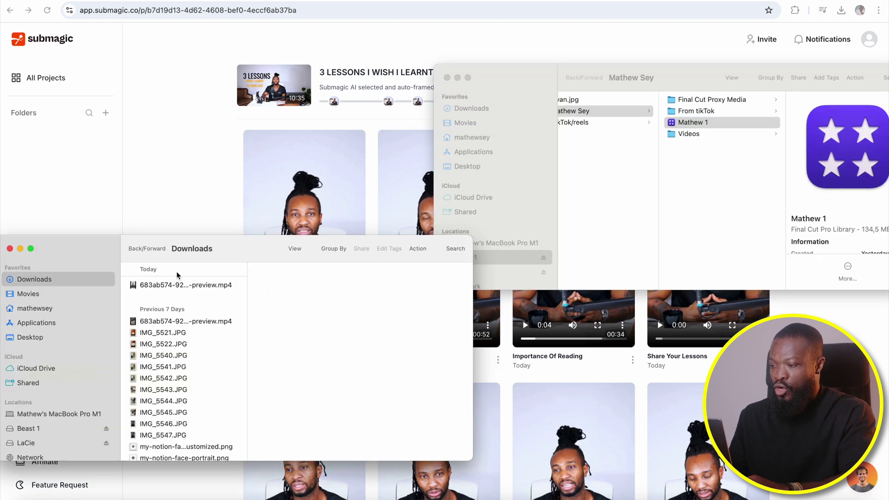
left_click(176, 285)
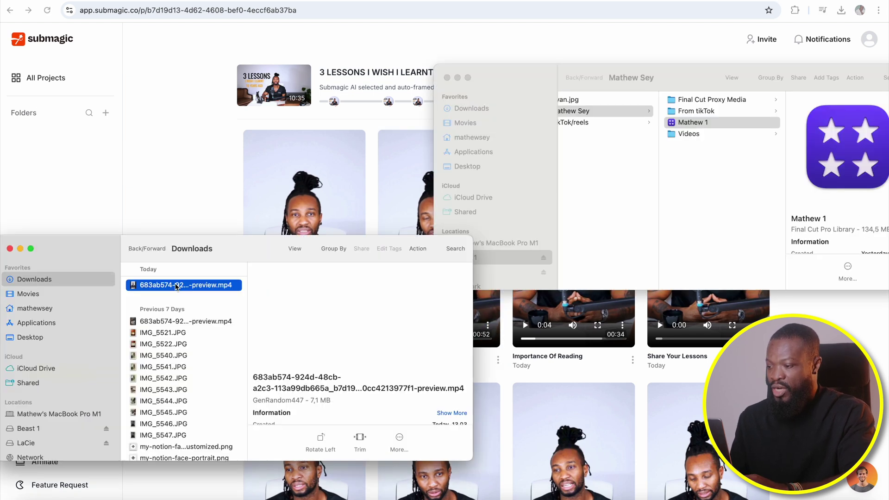
key("space")
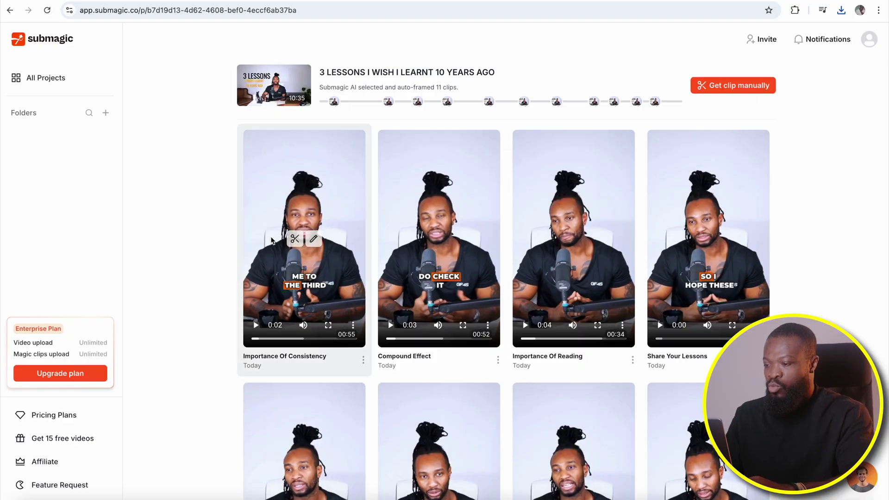
Step: Apply Medium silence removal to the Importance of Consistency clip, cutting it from 00:55 to 00:52
left_click(296, 237)
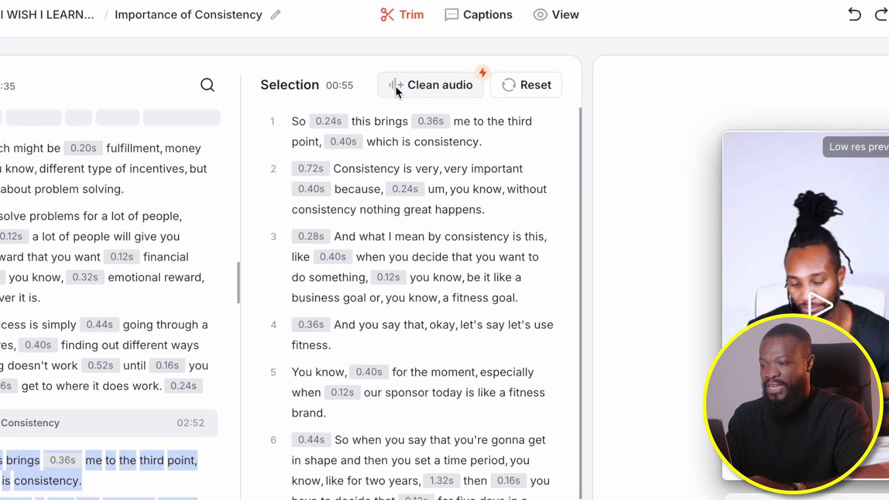
left_click(396, 86)
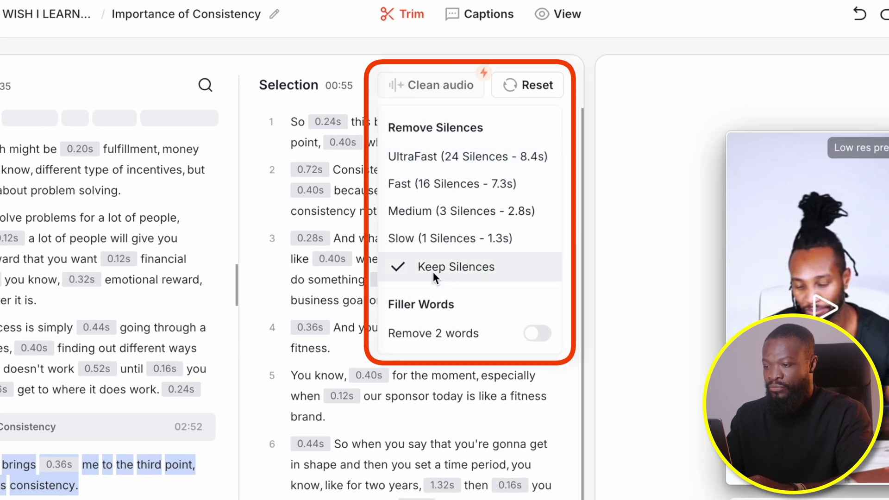
left_click(443, 211)
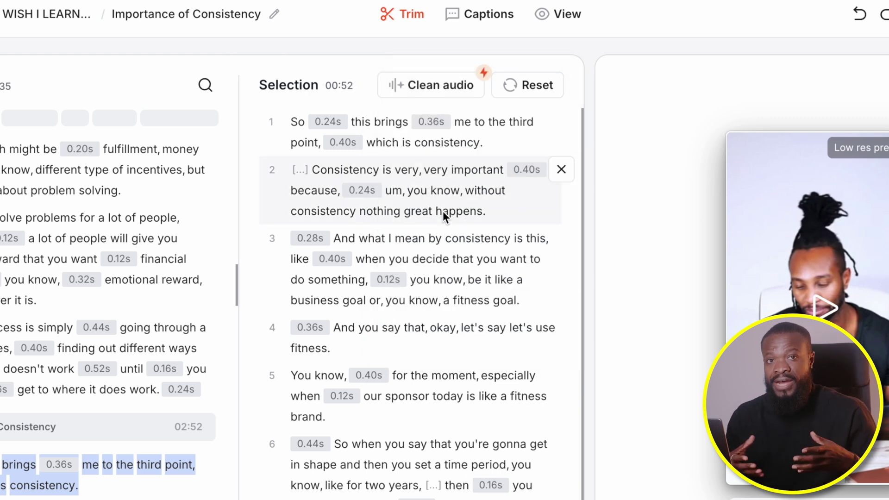
left_click(396, 83)
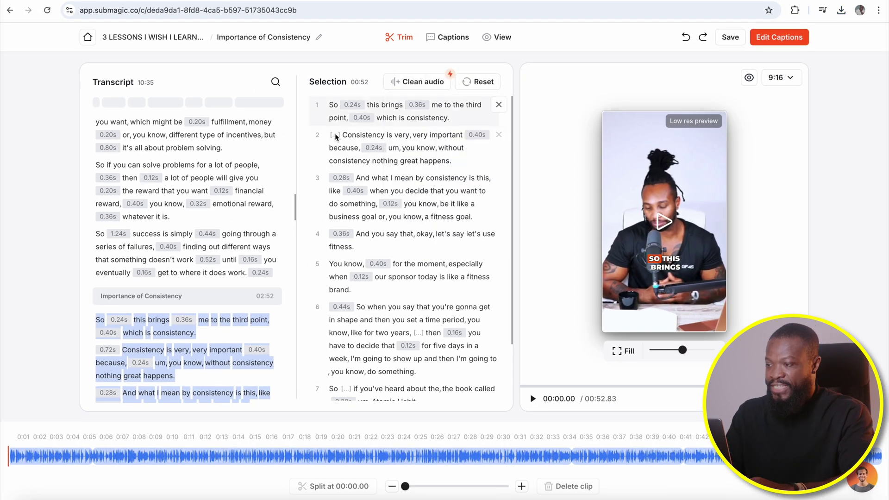
scroll(189, 249, "down", 15)
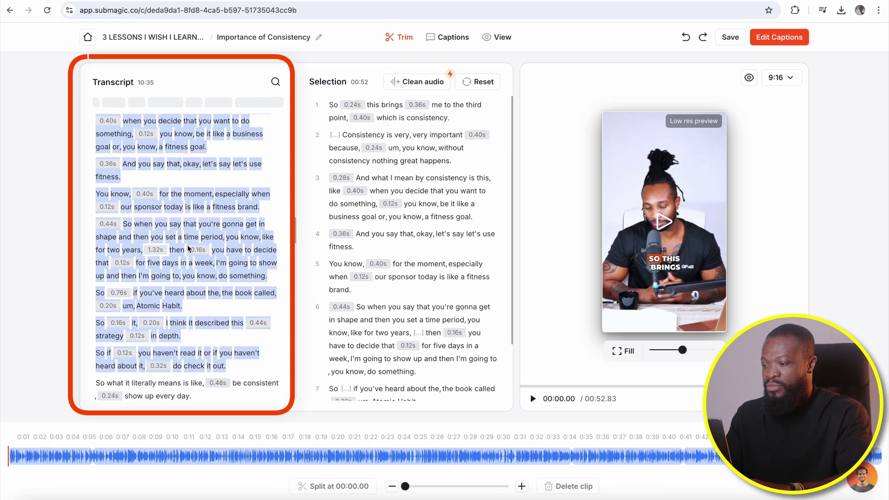
scroll(188, 249, "up", 10)
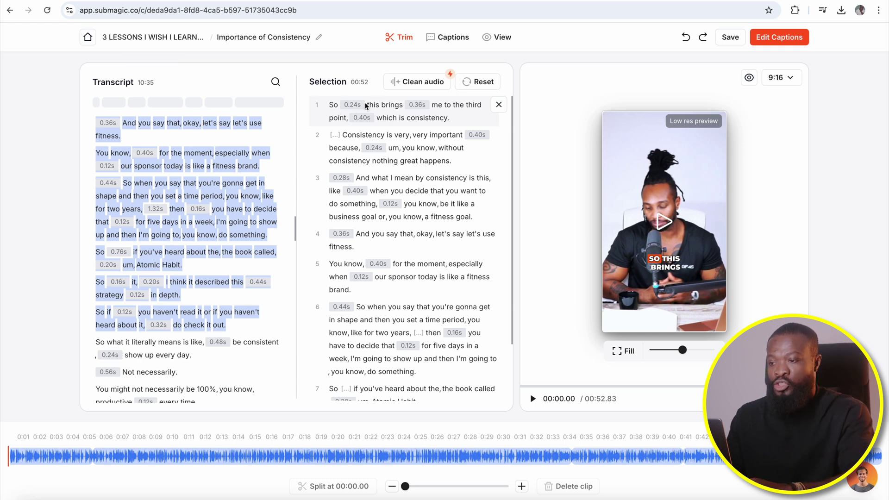
Step: Delete the opening 'third point' sentence to leave 47 seconds, and preview the trimmed clip
left_click(499, 105)
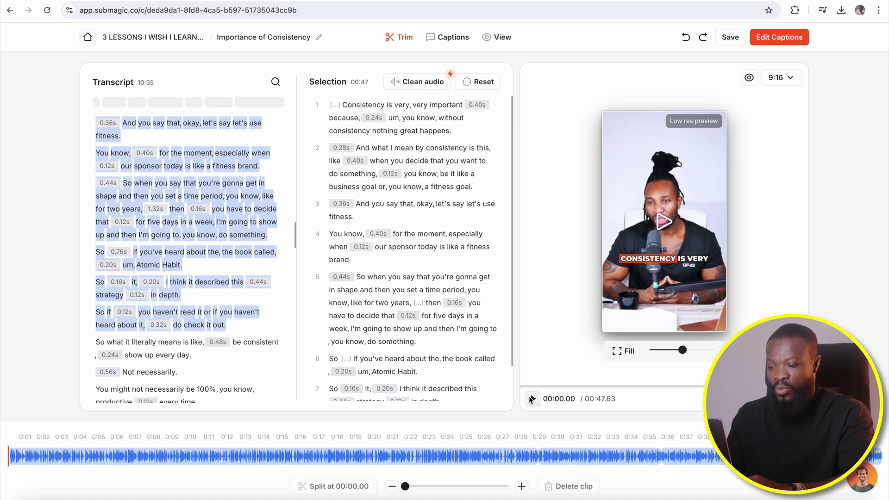
left_click(531, 398)
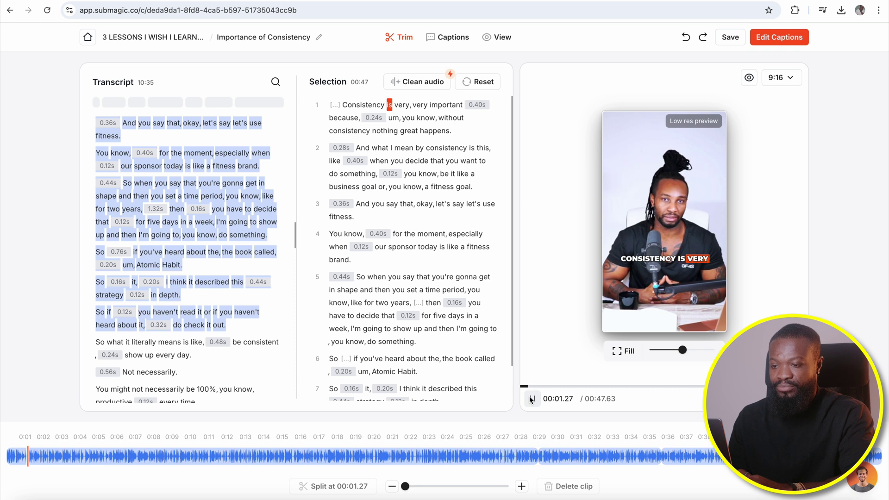
left_click(531, 398)
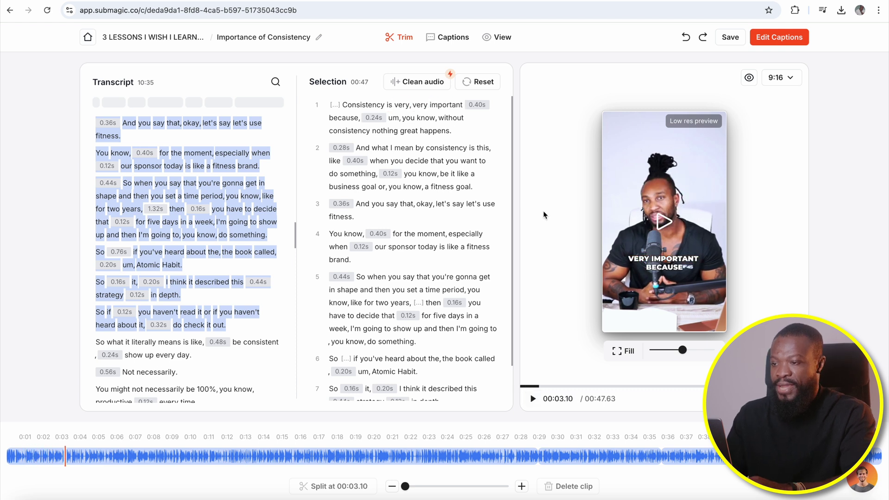
left_click(447, 43)
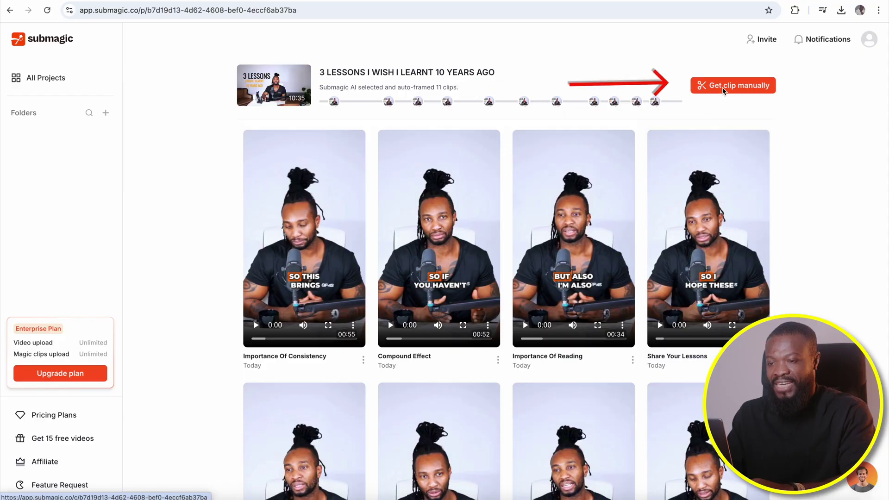
Step: Begin a manual clip from the full 10:35 video, trying 4:5 and 16:9 framing
left_click(723, 88)
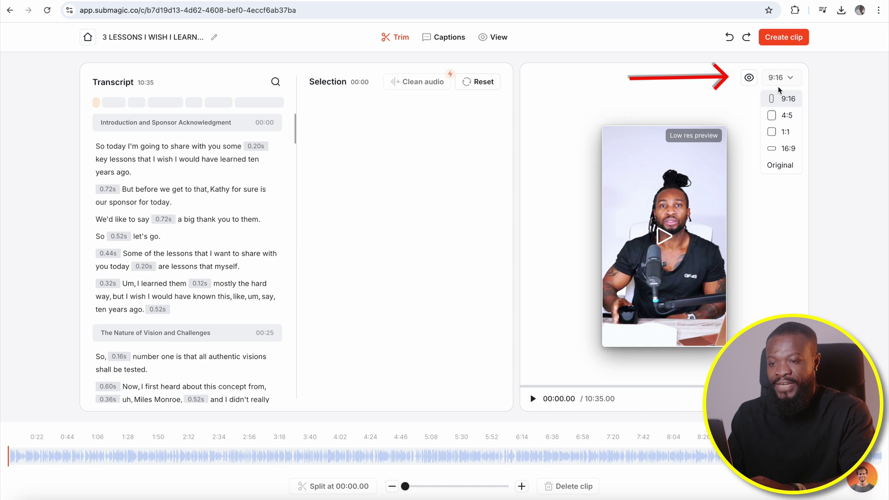
left_click(786, 115)
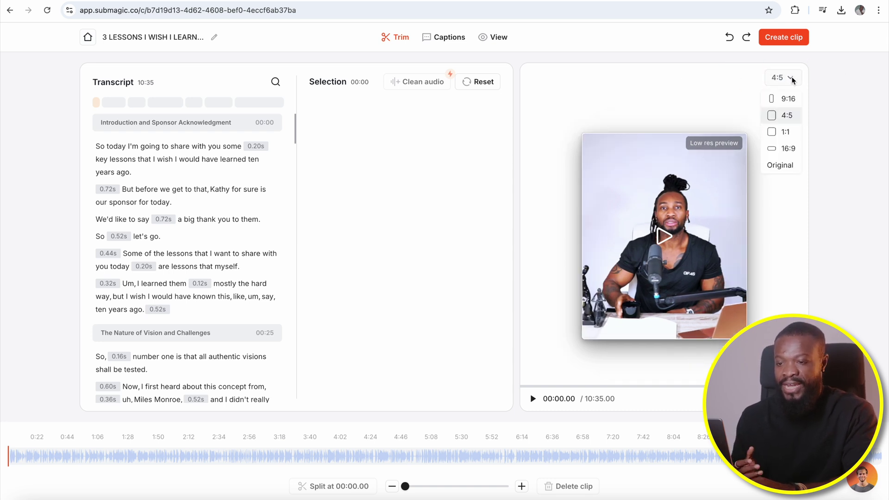
left_click(787, 148)
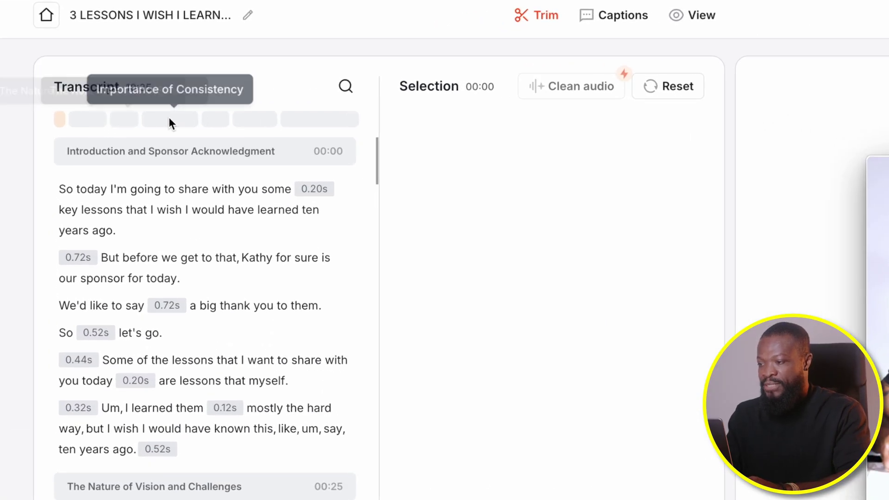
Step: Jump through the chapter bar to the Importance of Consistency chapter at 02:52
left_click(217, 120)
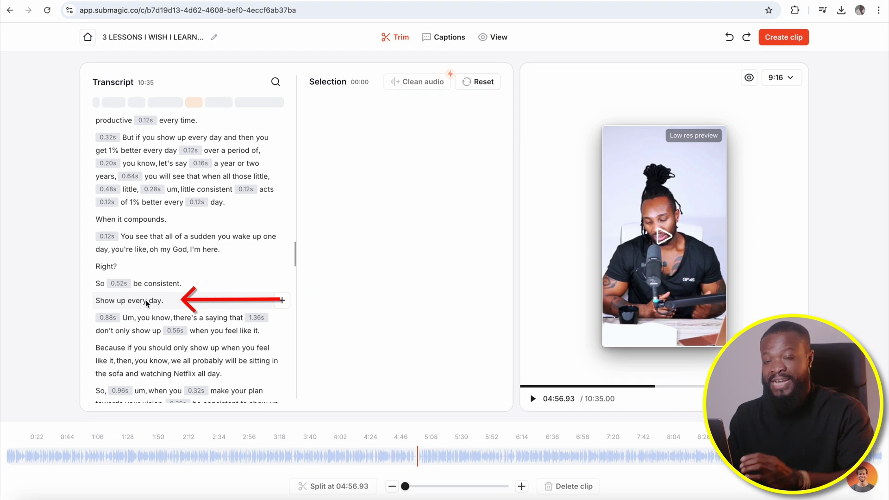
left_click(254, 102)
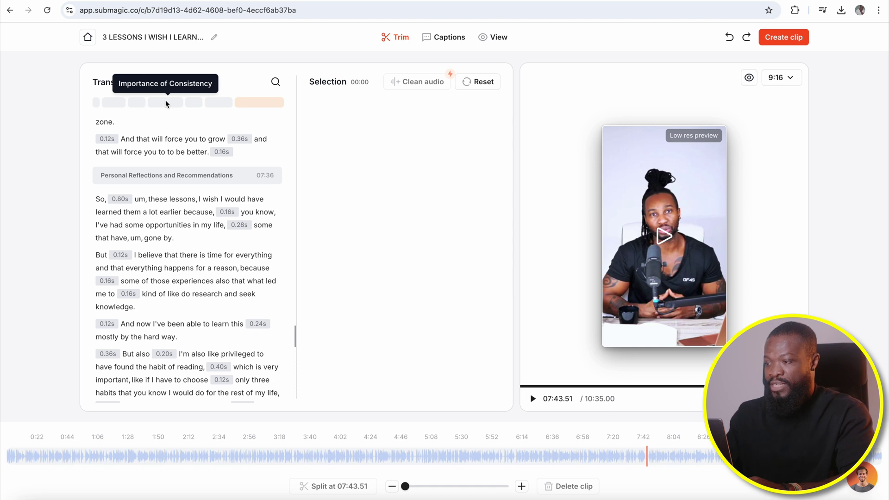
left_click(166, 103)
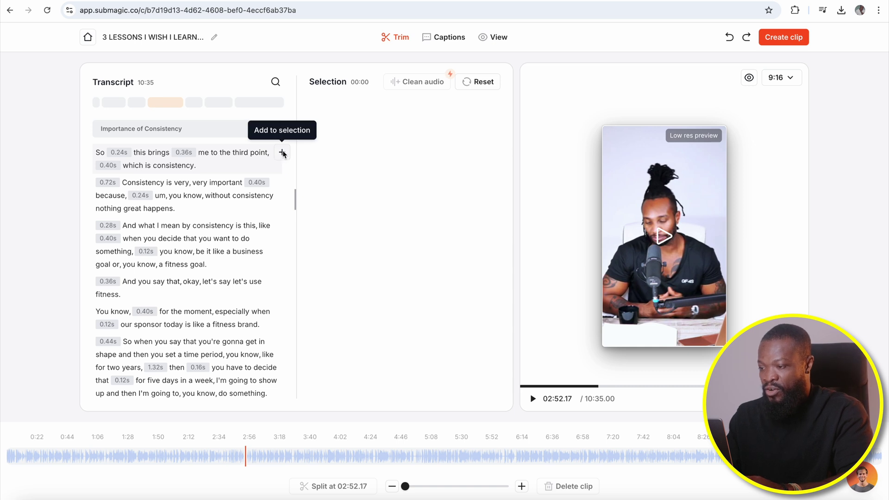
Step: Add the first four Importance of Consistency paragraphs to the selection and preview them
left_click(282, 152)
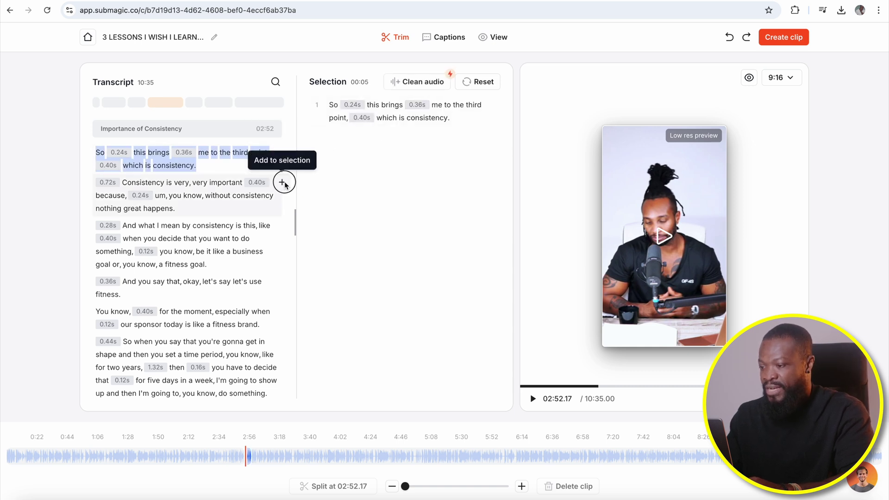
left_click(281, 182)
left_click(282, 227)
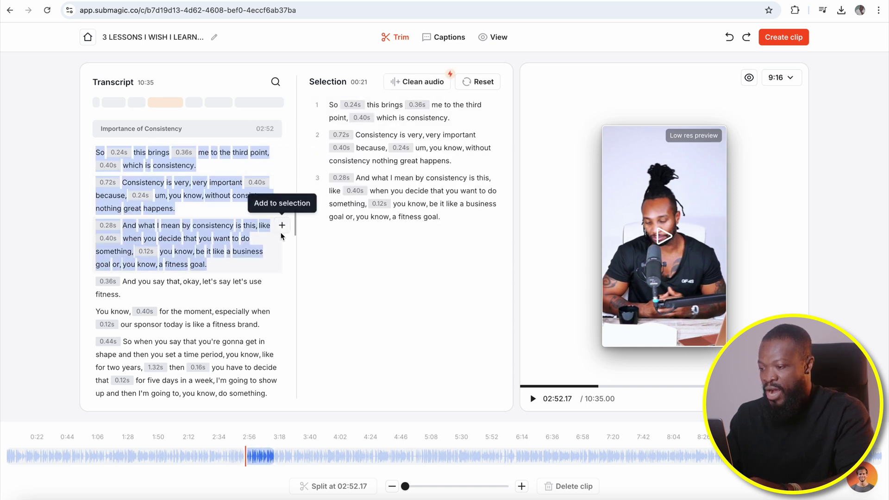
left_click(281, 280)
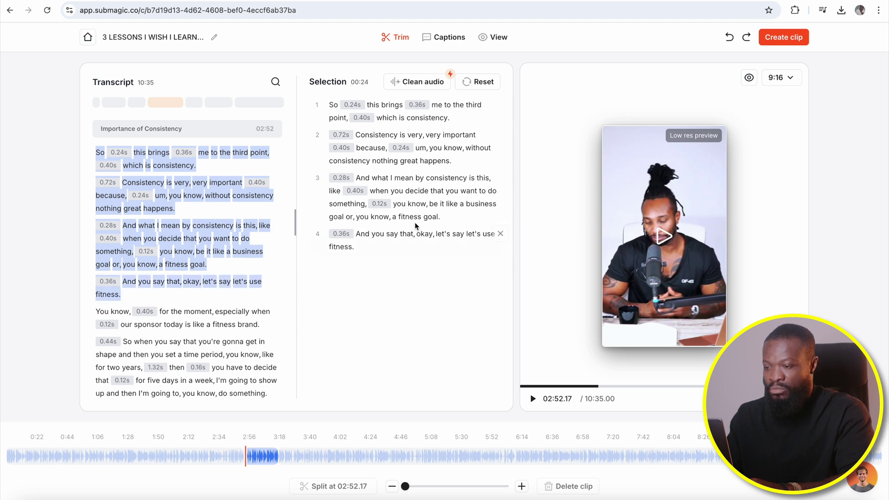
left_click(532, 401)
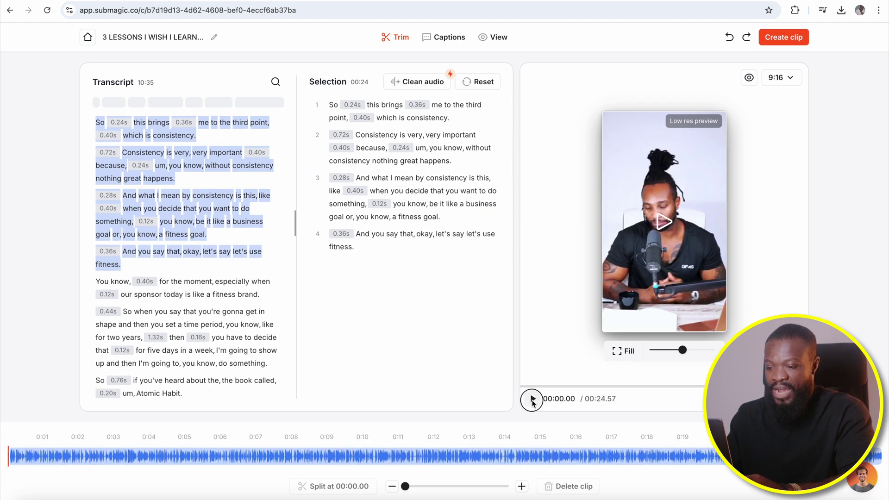
left_click(532, 400)
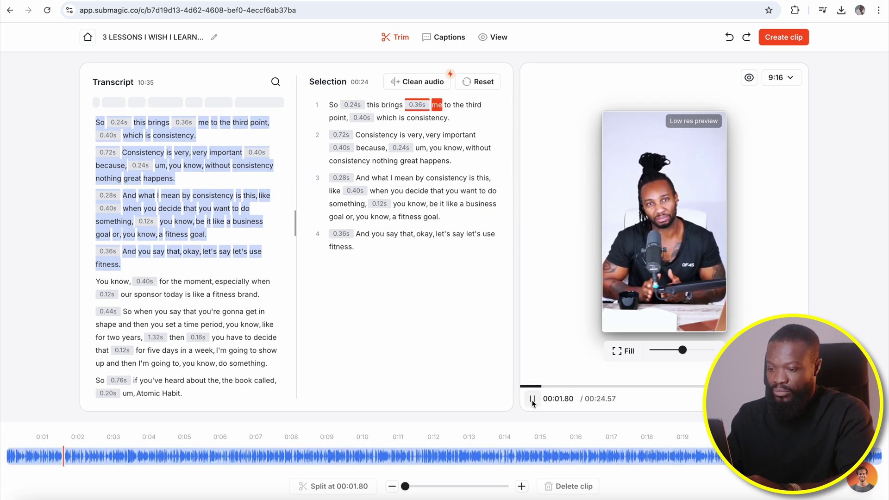
left_click(532, 401)
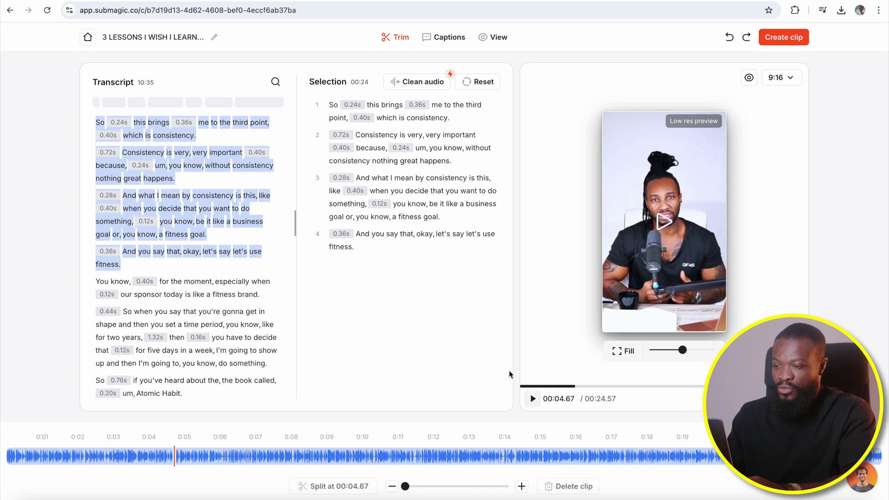
Step: Remove the opening word 'So' from the selection, leaving 00:24, and replay it
left_click(334, 106)
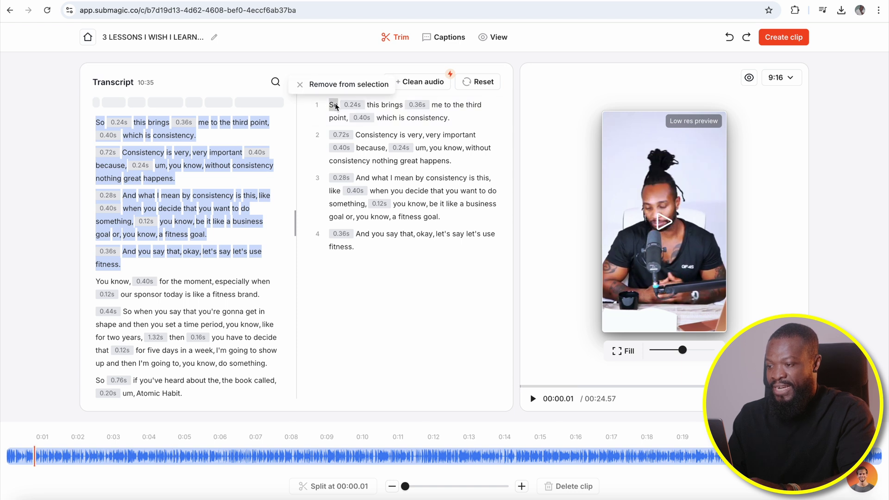
left_click(299, 86)
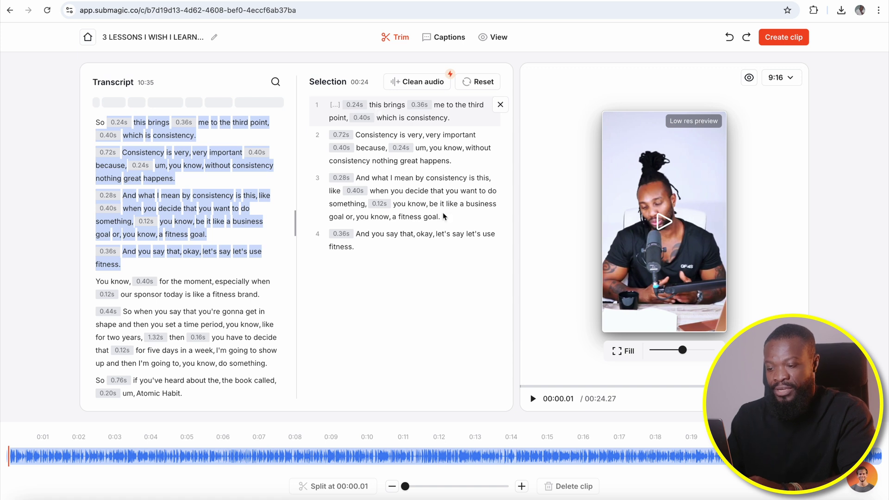
left_click(533, 399)
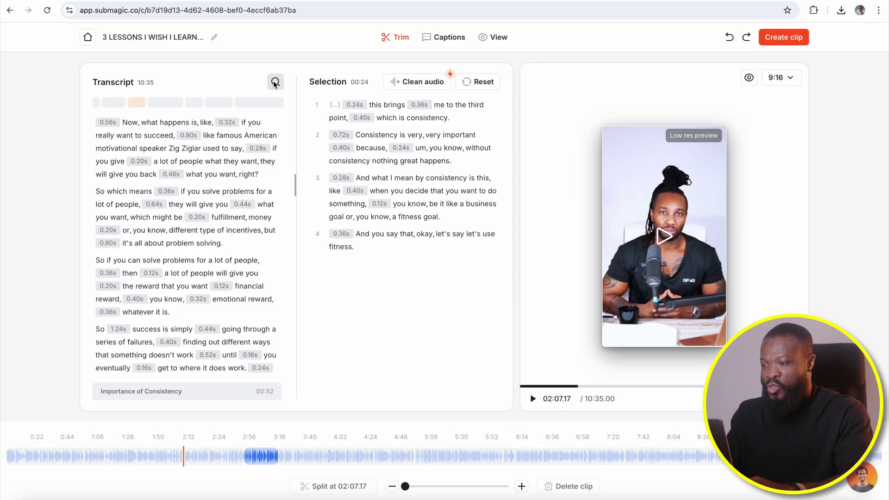
Step: Search the transcript for 'motivation' and add the second match's paragraph as the fifth part
left_click(274, 81)
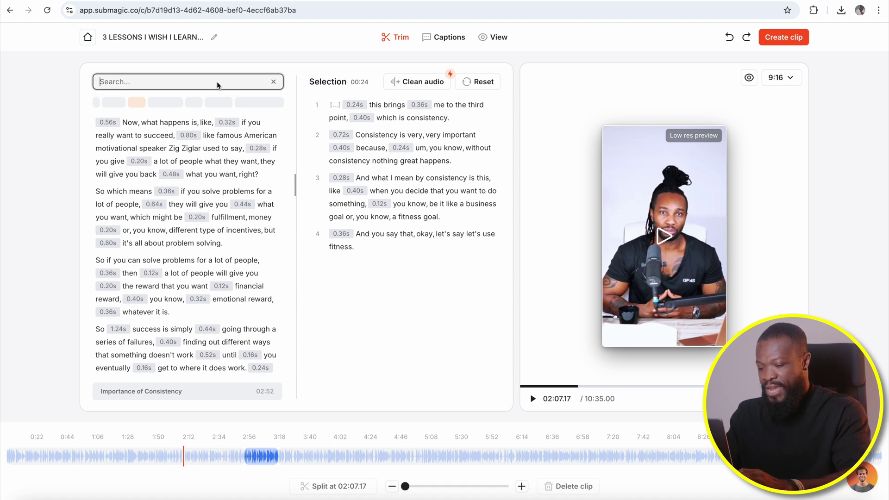
type("motiv")
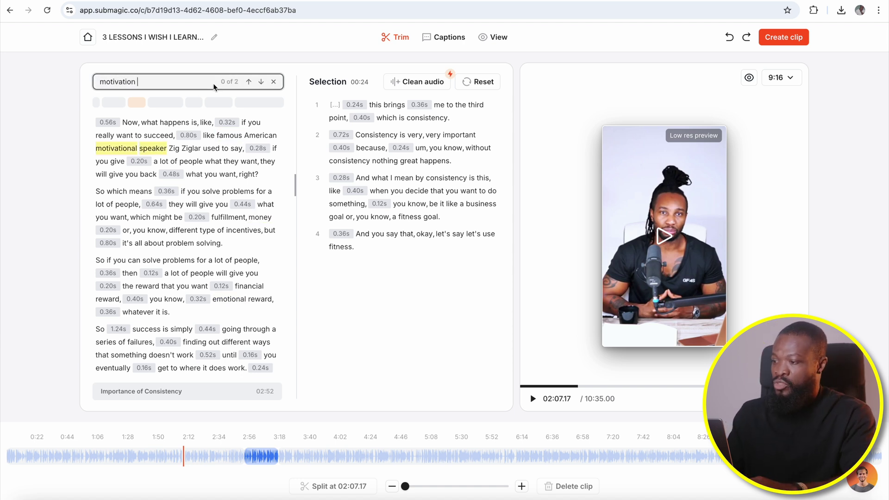
type("ation")
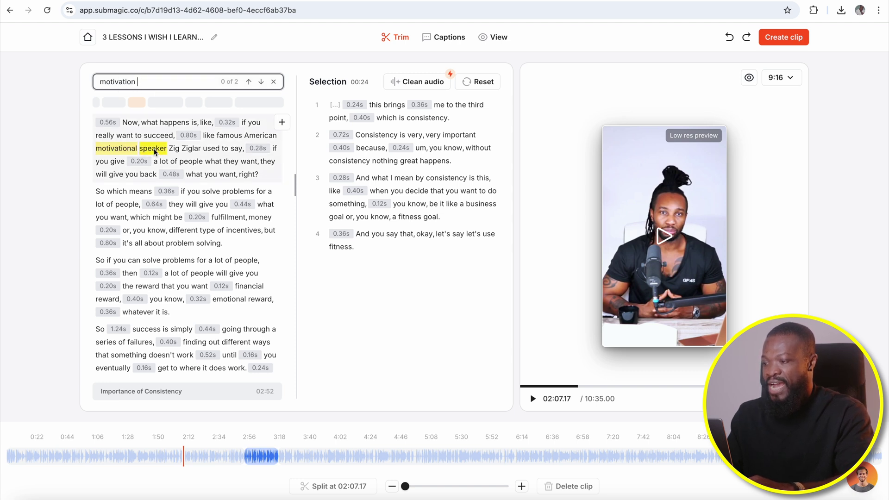
left_click(261, 82)
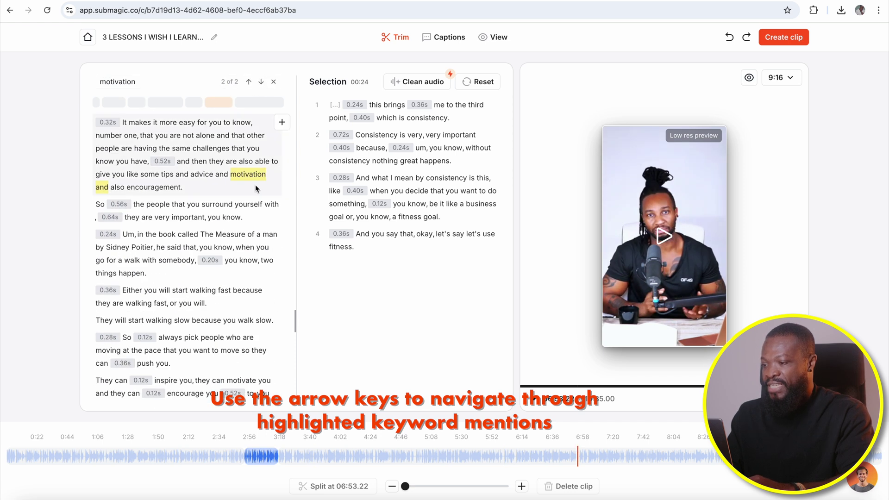
left_click(244, 179)
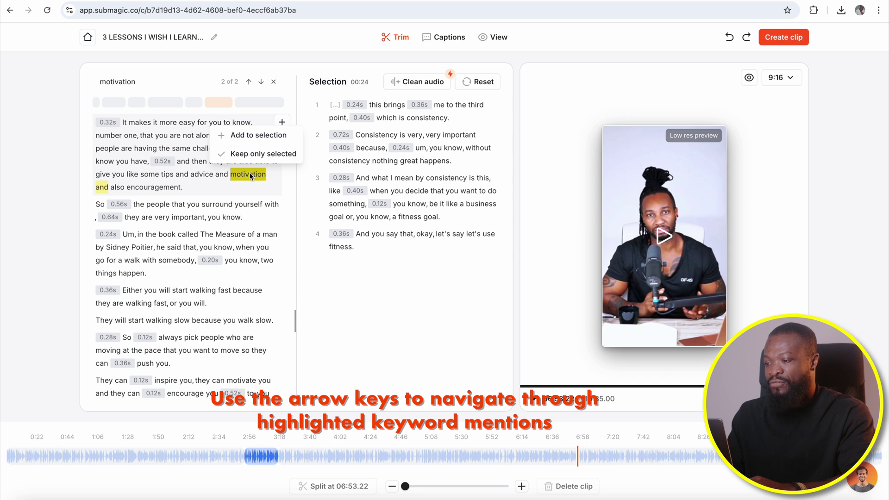
left_click(282, 122)
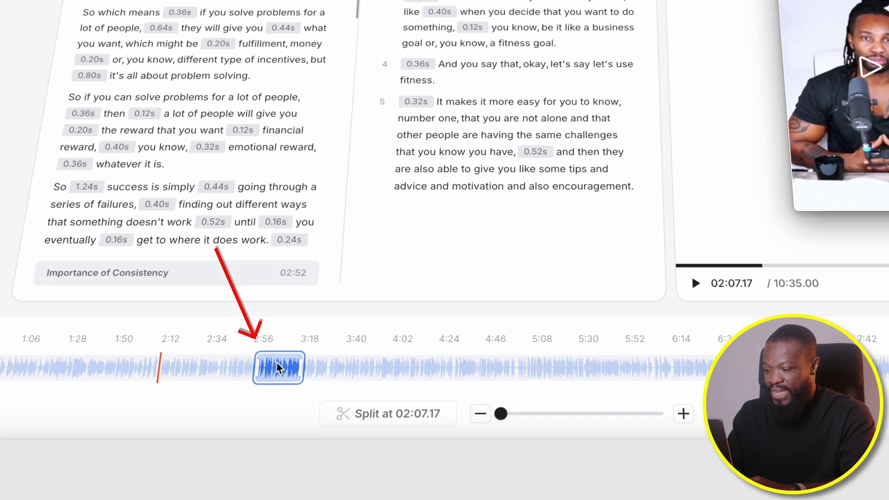
Step: Trial-shorten the selection's end, undo it to keep all 38 seconds, then choose Create clip
left_click(277, 368)
left_click(296, 371)
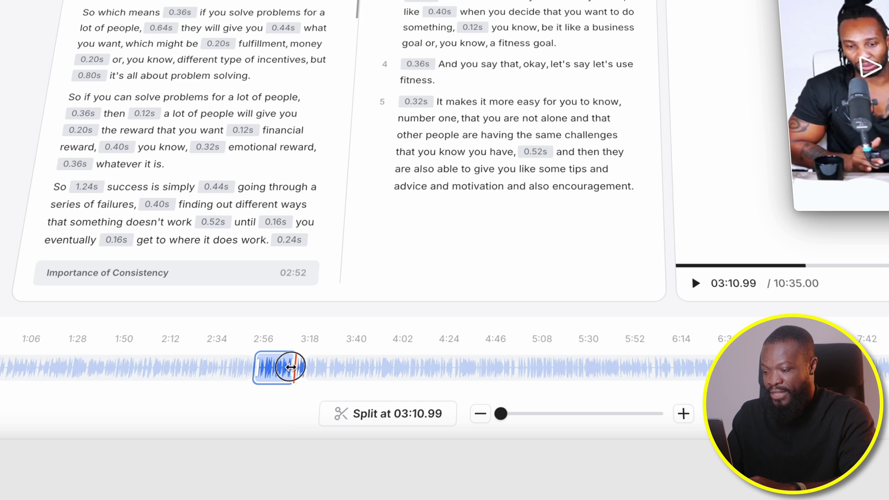
left_click_drag(291, 367, 284, 367)
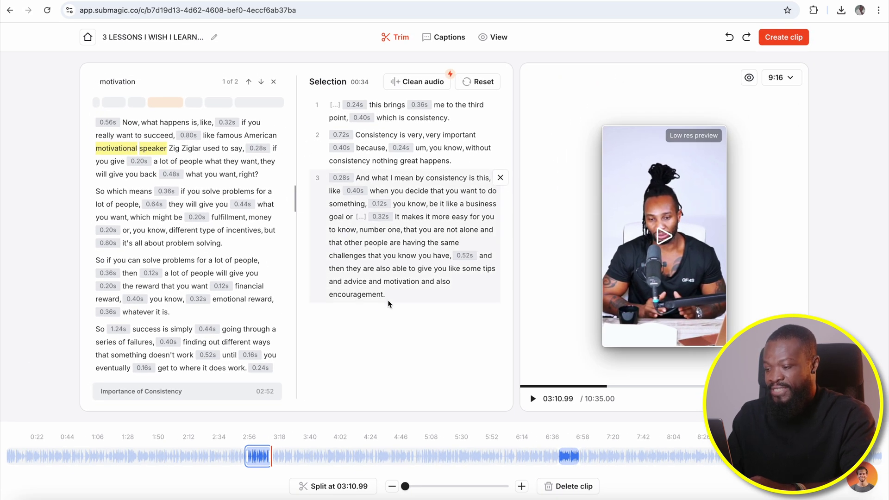
key("ctrl+z")
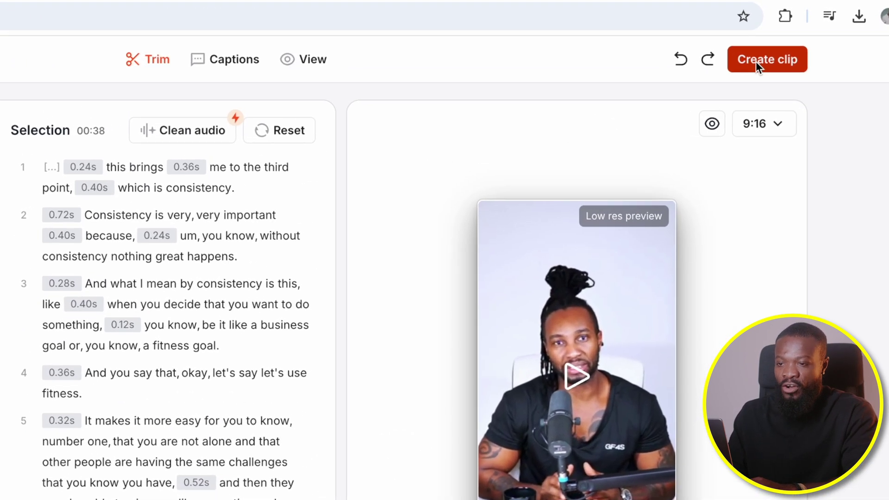
left_click(769, 48)
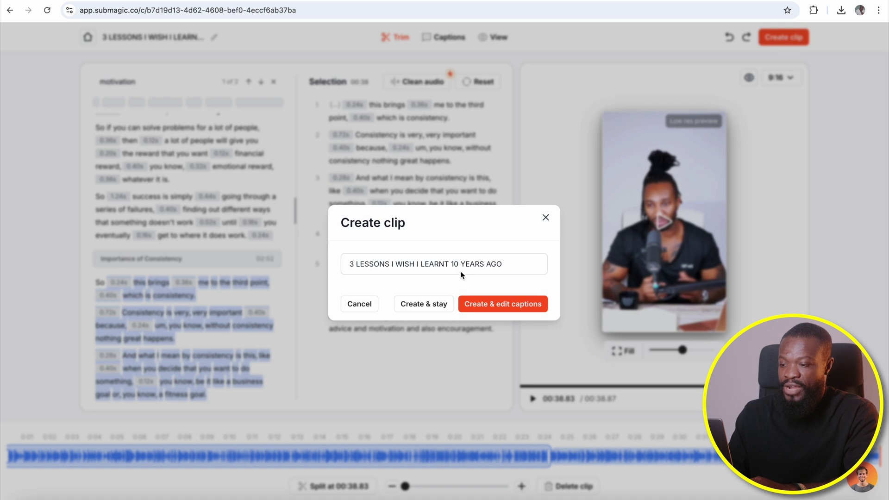
Step: Create the 38-second '3 LESSONS I WISH I LEARNT 10 YEARS AGO' clip, keeping its title
left_click(481, 304)
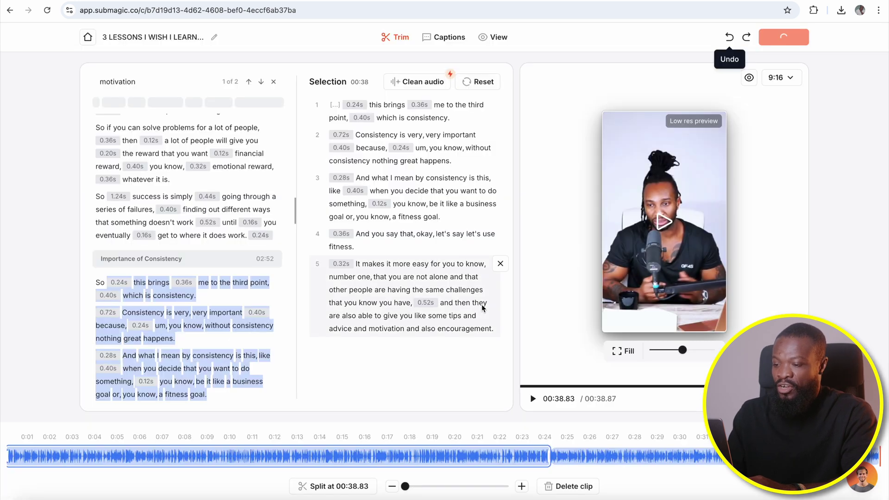